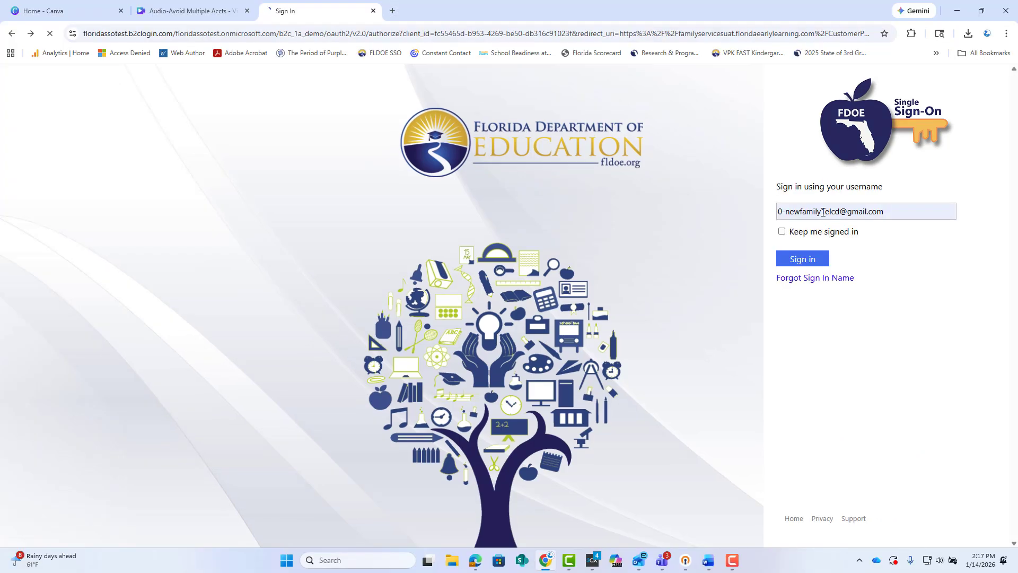
- Sign in to the Family Portal with the account username and password, and continue past the VPK eligibility notice
left_click(822, 212)
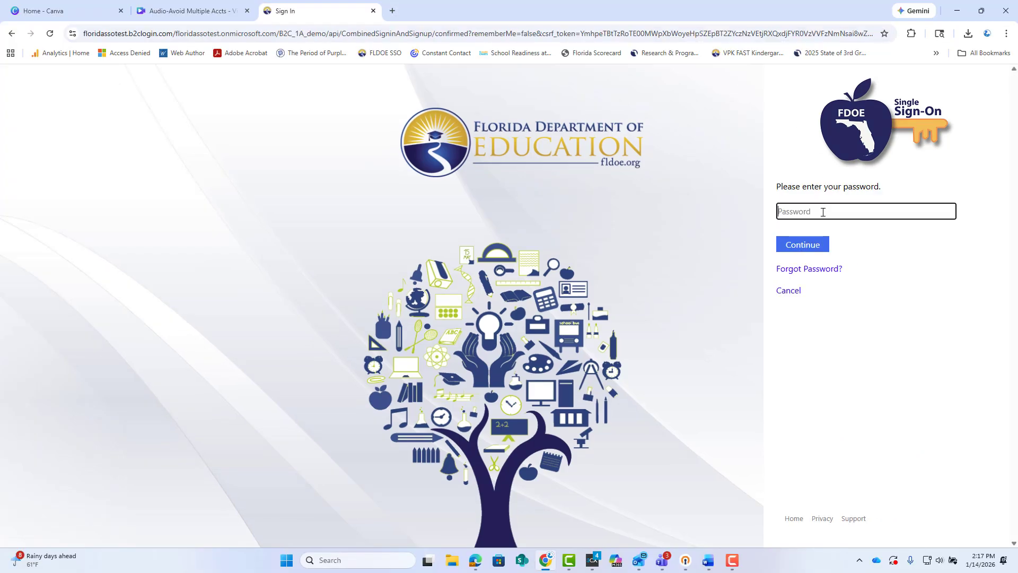
type("•••••")
type("•••••••••••••")
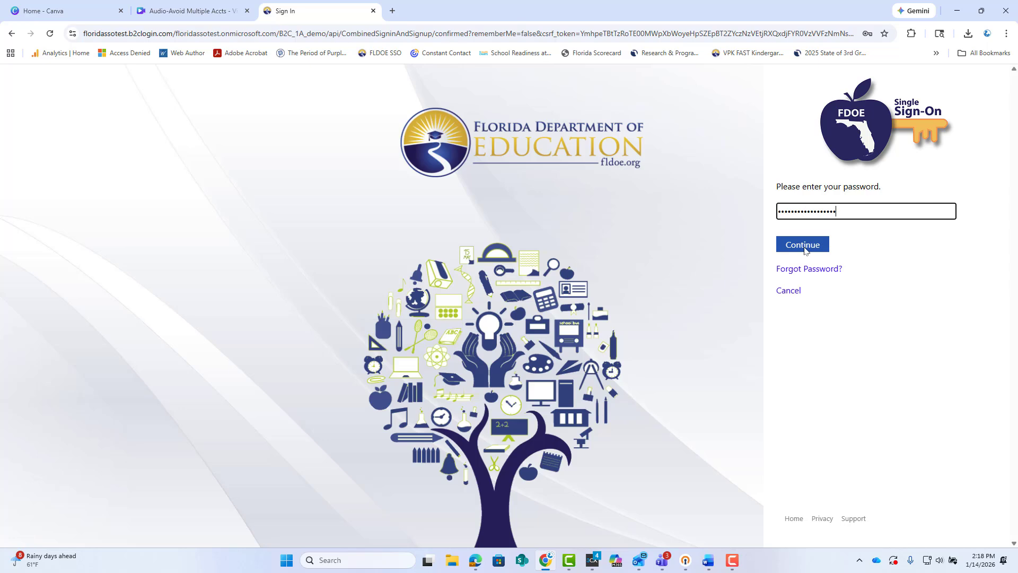
left_click(804, 248)
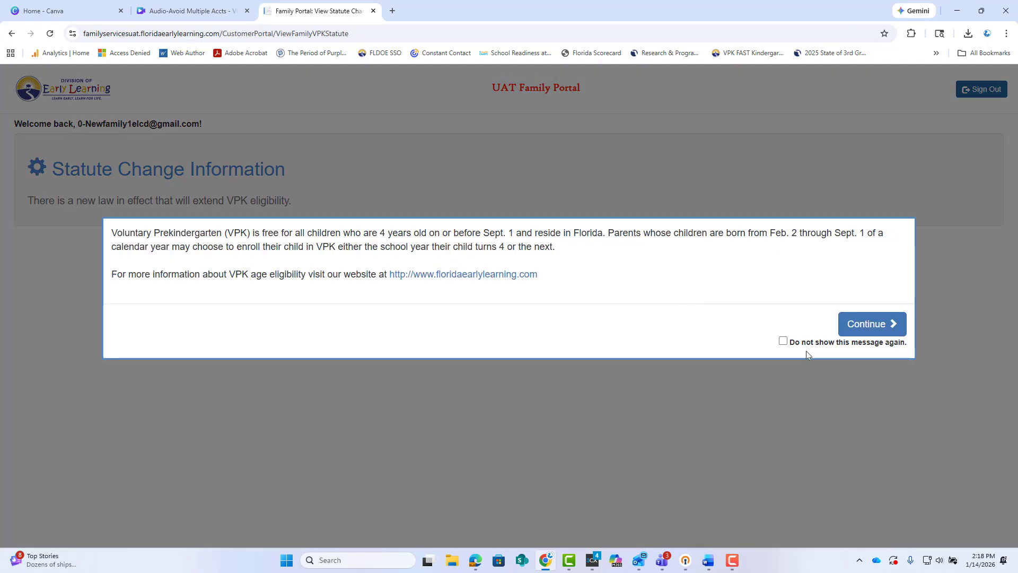
left_click(867, 324)
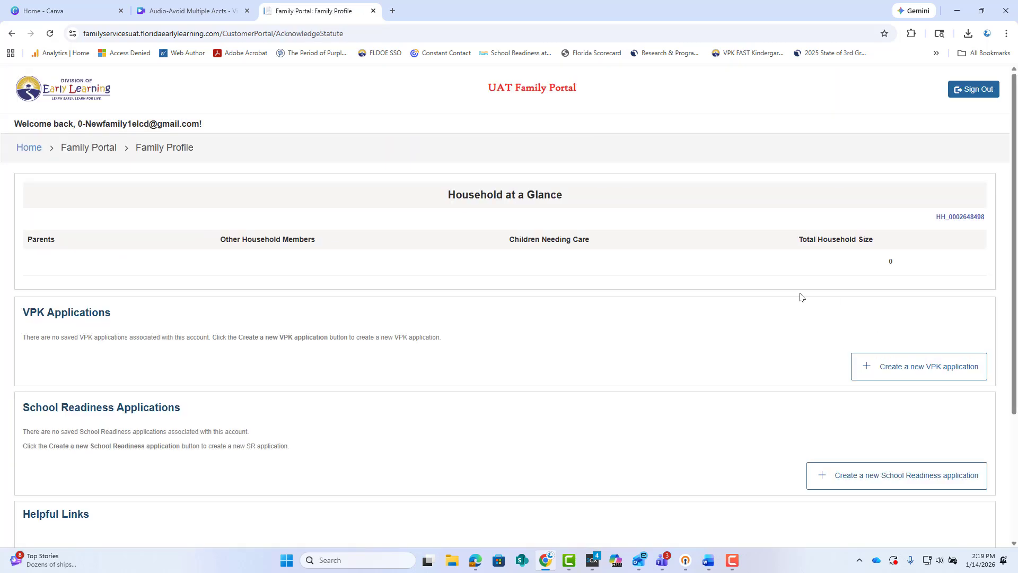
- Create a new School Readiness application and look through its pre-qualification and parent profile questions
scroll(373, 419, "down", 2)
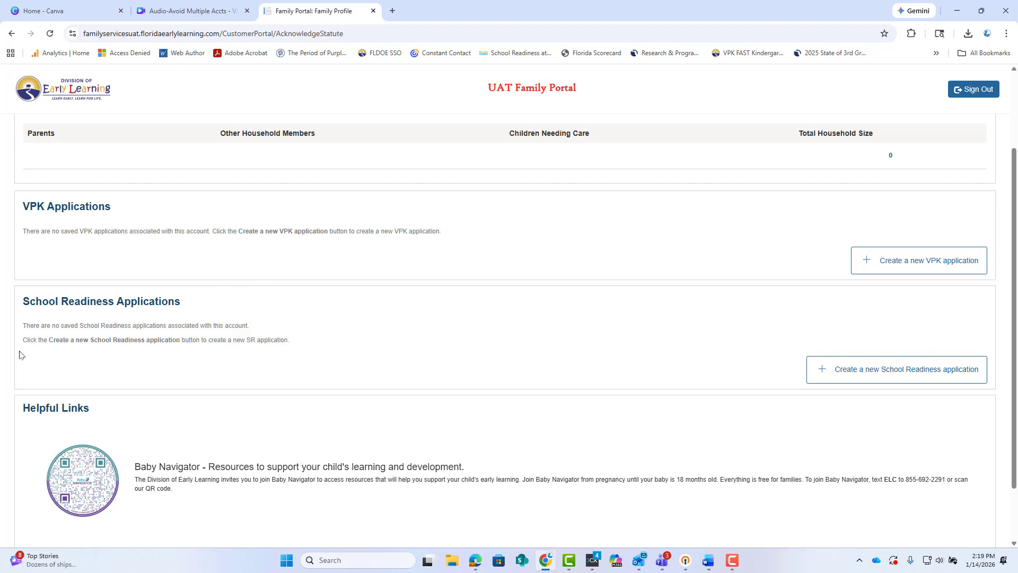
left_click(889, 375)
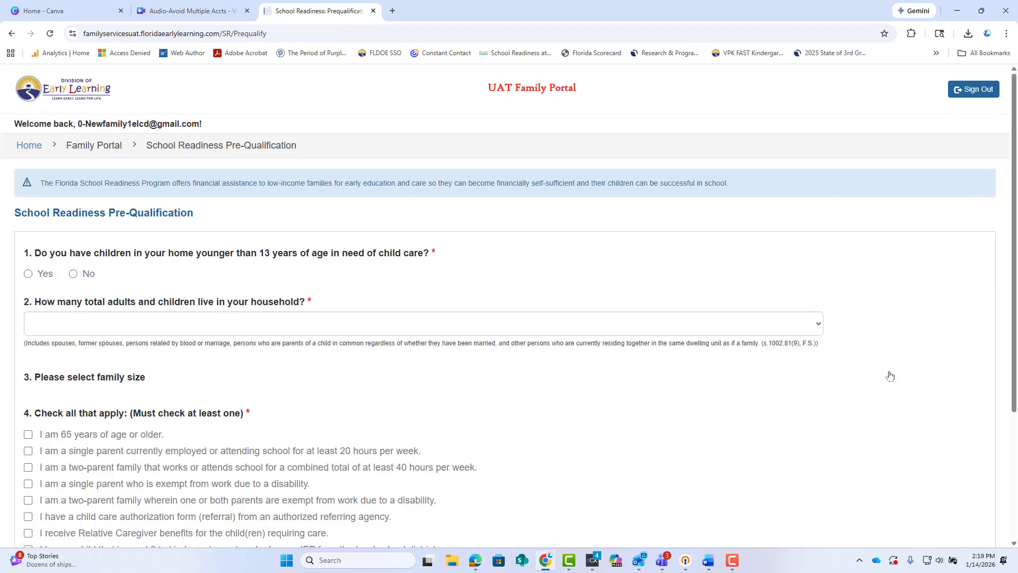
scroll(444, 247, "down", 2)
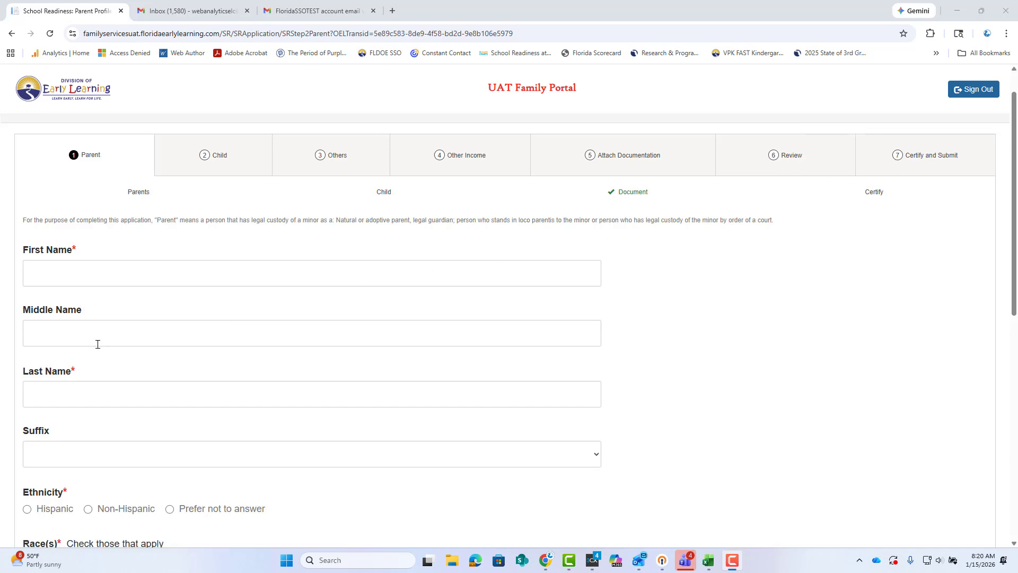
scroll(97, 344, "down", 10)
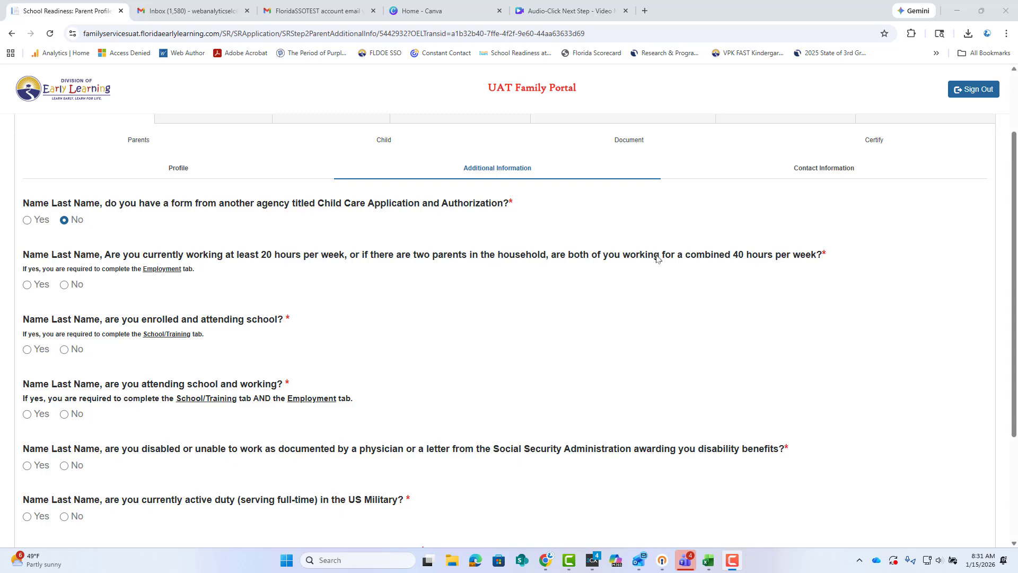
- Answer Yes to the parent's 20-hour work question and No to attending school, attending school while working, and being disabled
left_click(27, 284)
scroll(177, 335, "down", 2)
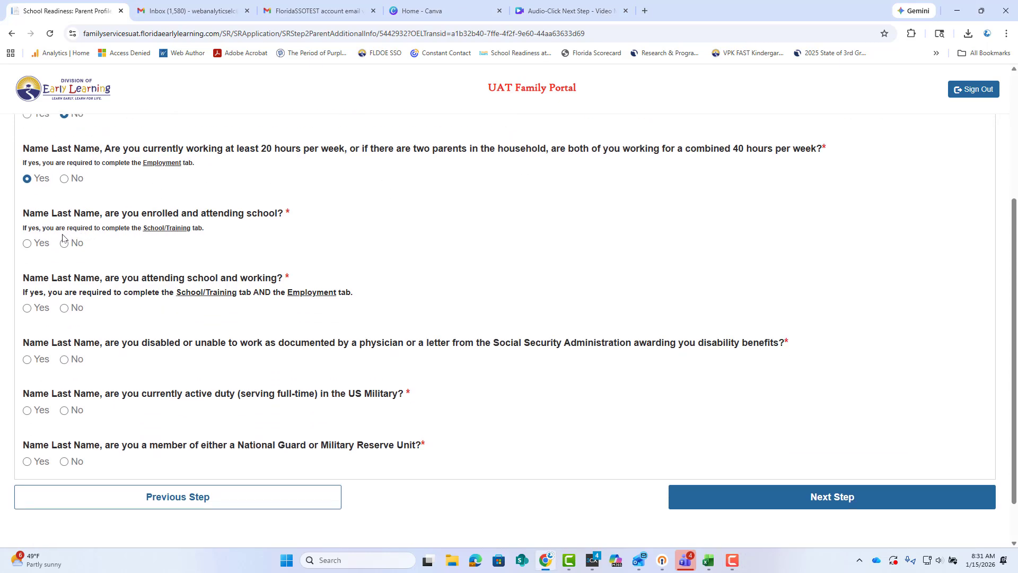
left_click(64, 243)
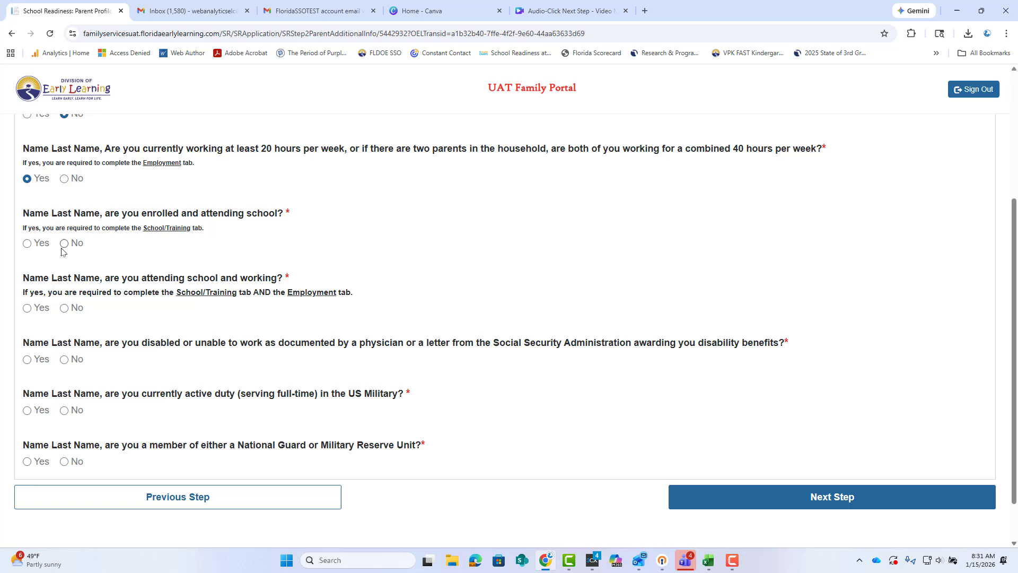
left_click(64, 308)
left_click(65, 361)
- Answer No to active military duty and National Guard or Reserve membership, and proceed to the parent's contact information
scroll(69, 406, "down", 1)
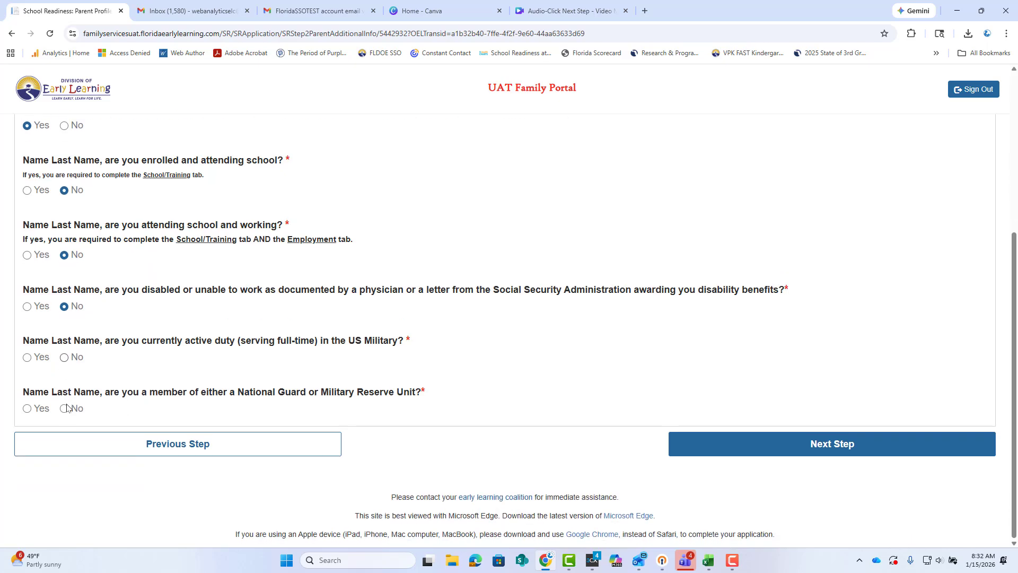
left_click(64, 358)
left_click(64, 409)
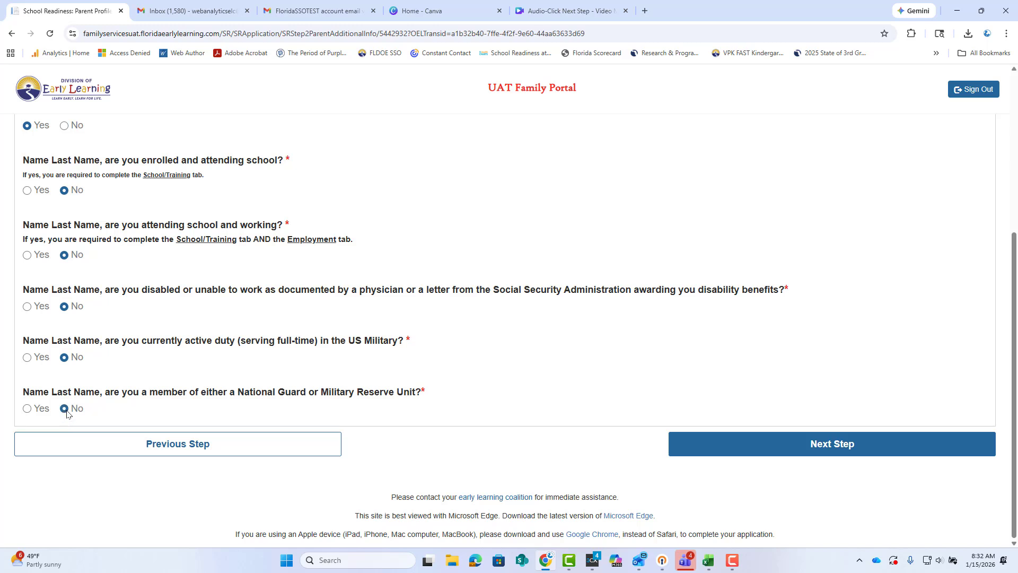
left_click(830, 449)
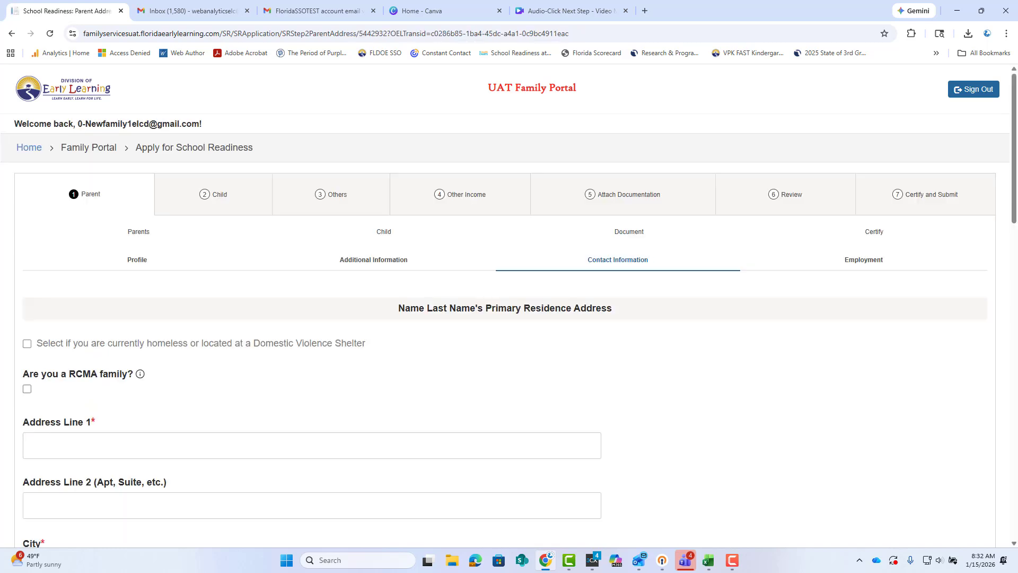
- Look through the parent's primary residence, mailing address and contact information fields
scroll(758, 321, "down", 3)
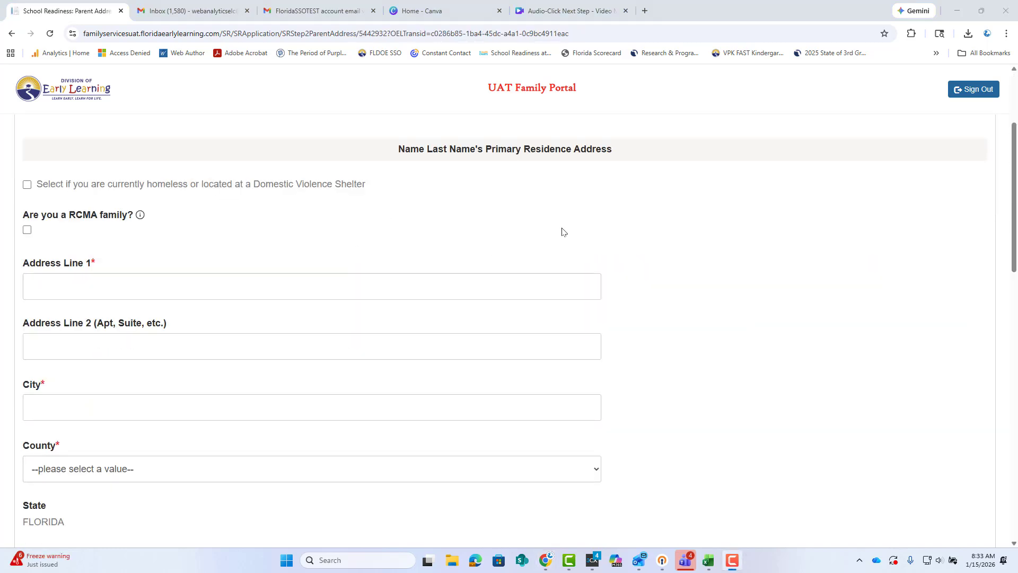
scroll(562, 231, "down", 4)
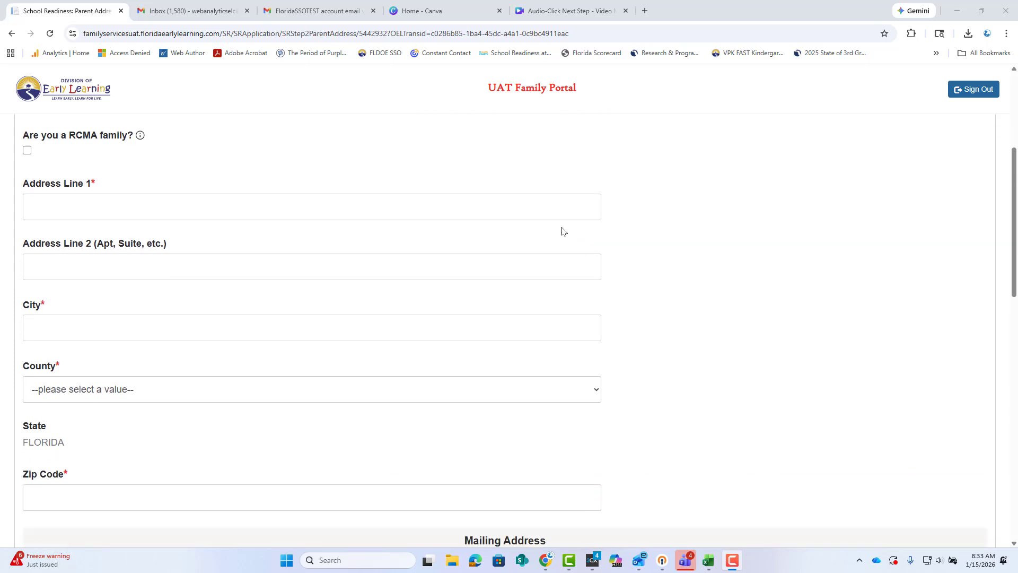
scroll(562, 231, "down", 10)
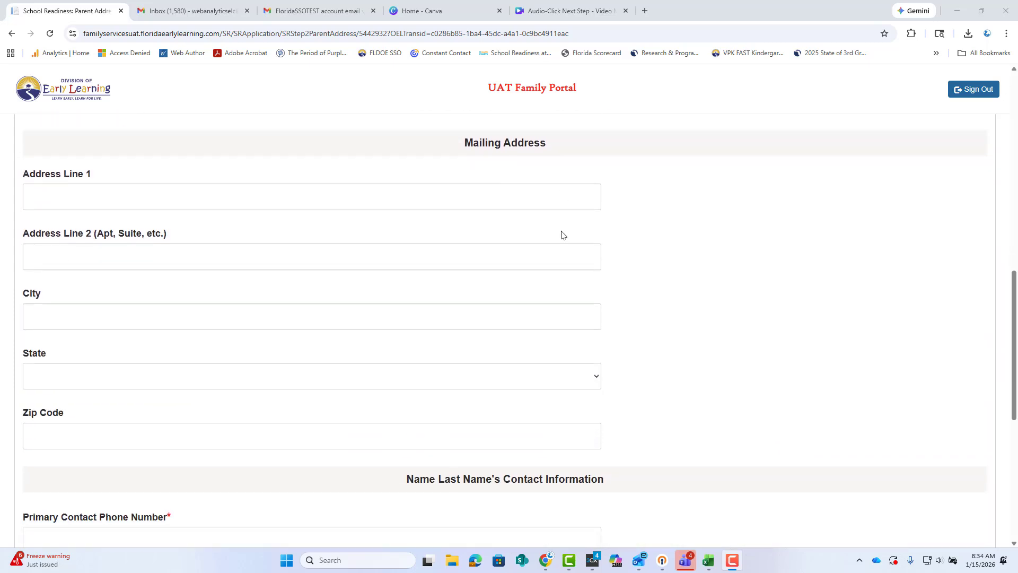
scroll(563, 234, "down", 3)
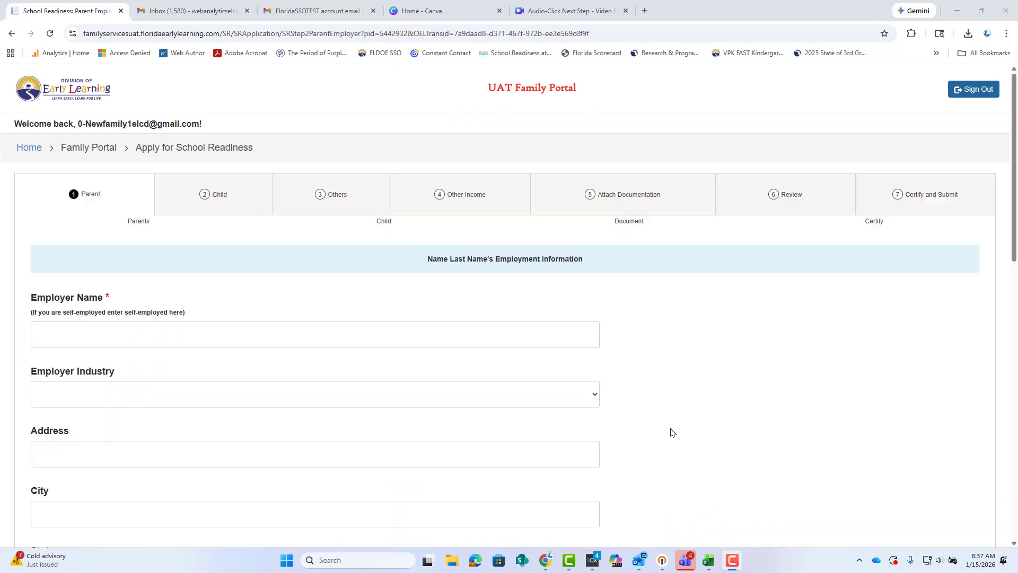
- Examine the parent's employment form, including the employer industry and pay frequency options, rate of pay, hours and employee status questions
scroll(122, 300, "down", 4)
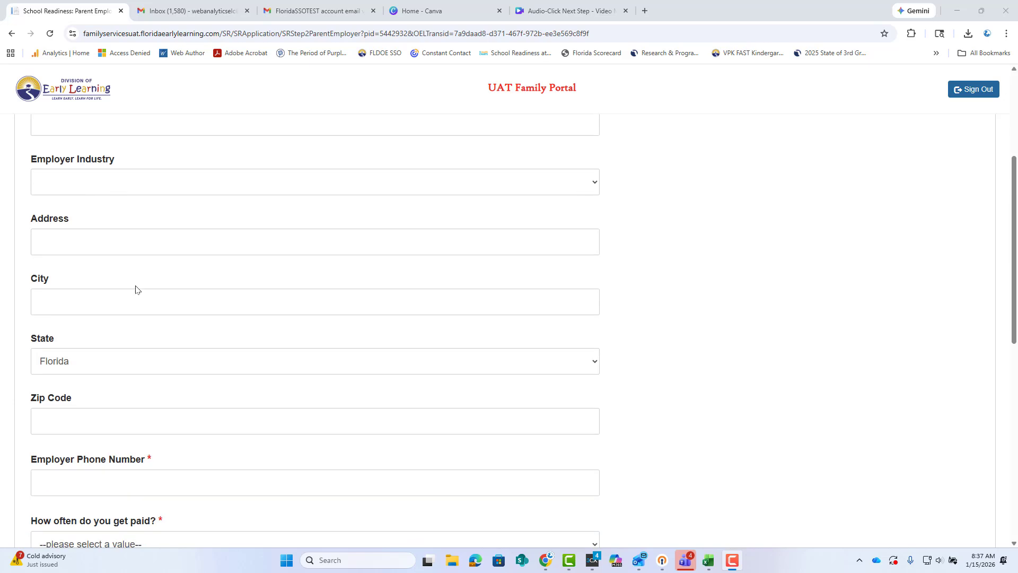
left_click(217, 192)
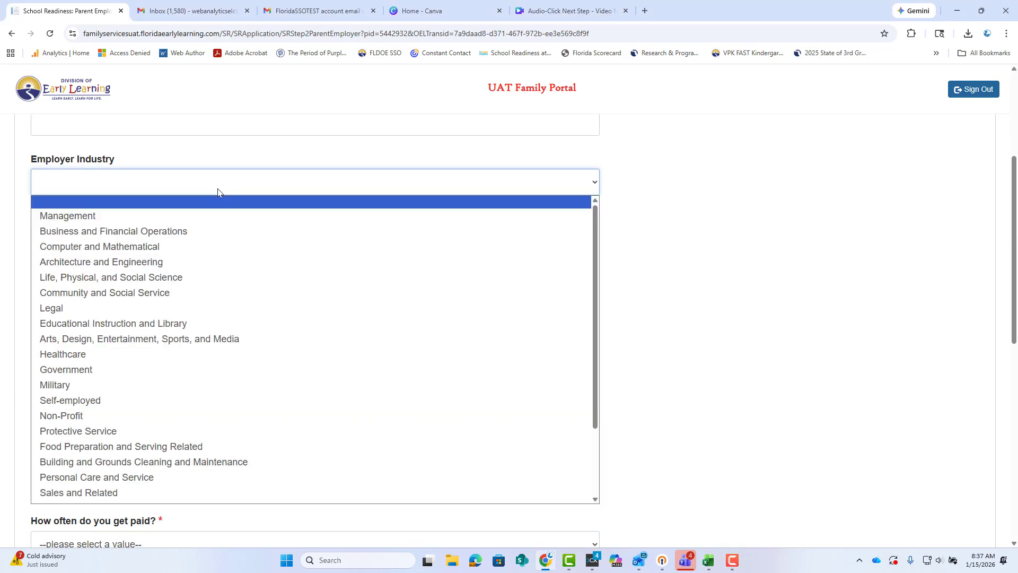
left_click(217, 192)
scroll(216, 243, "down", 3)
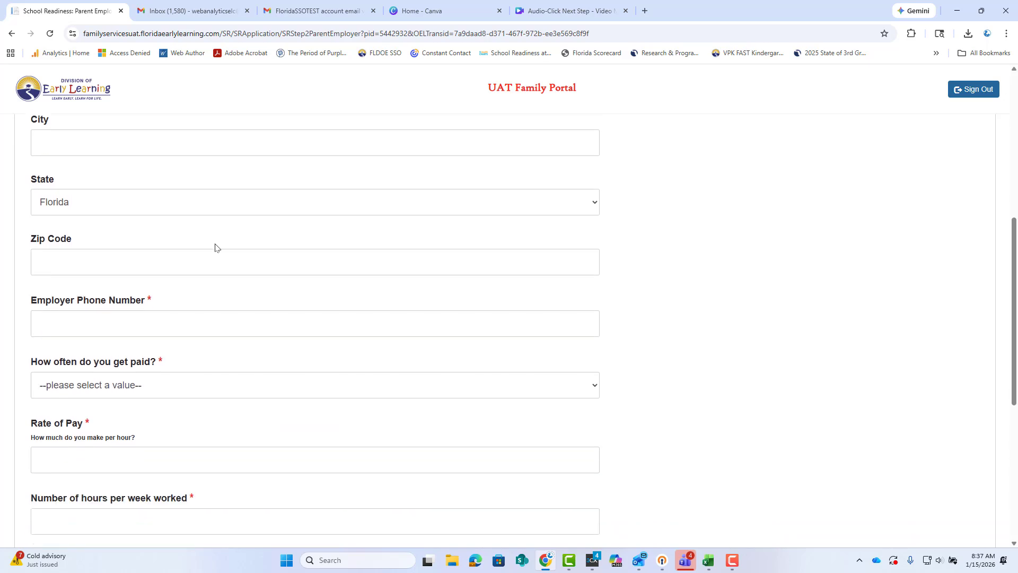
scroll(215, 248, "down", 3)
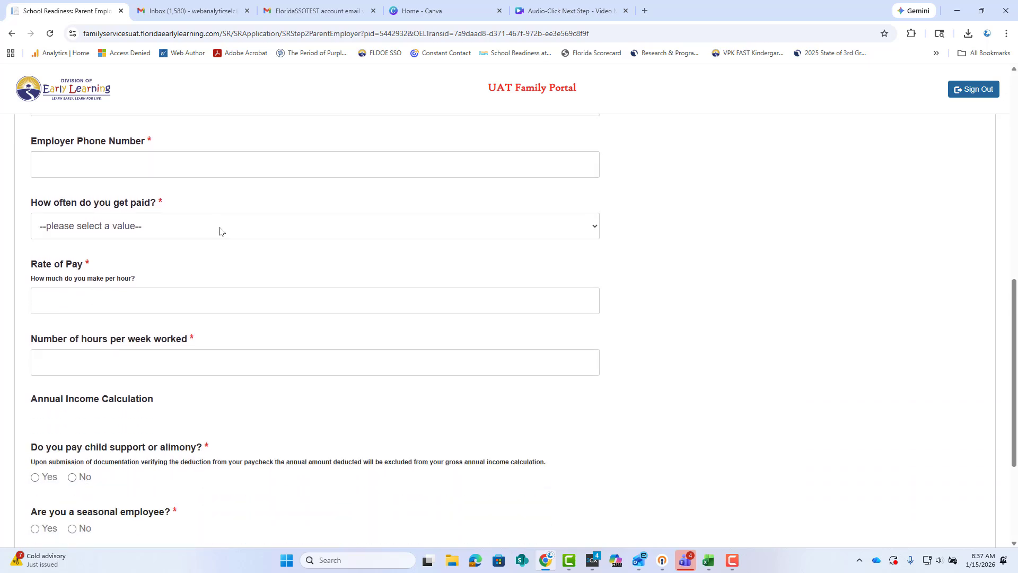
left_click(220, 229)
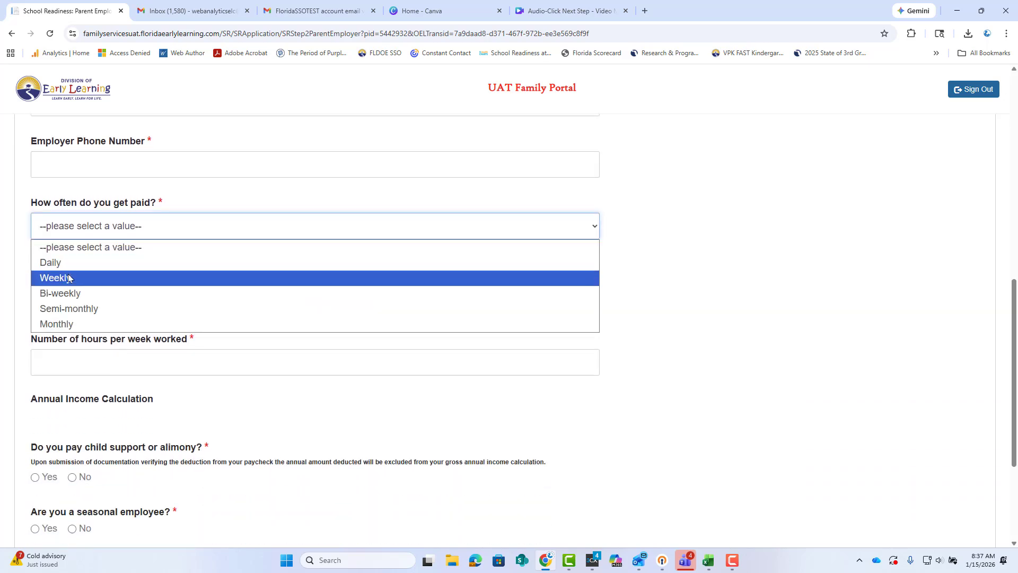
left_click(605, 340)
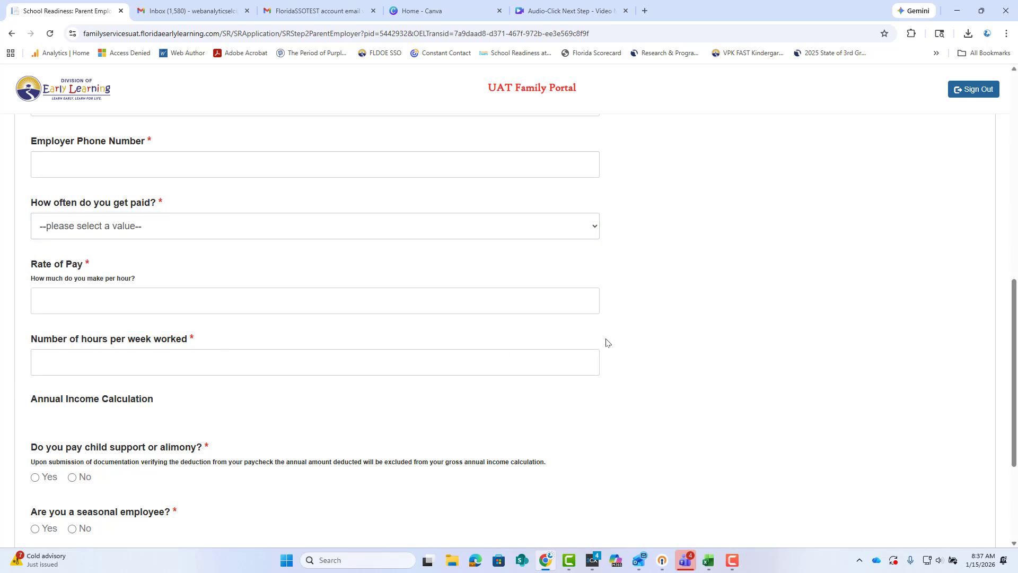
scroll(200, 293, "down", 1)
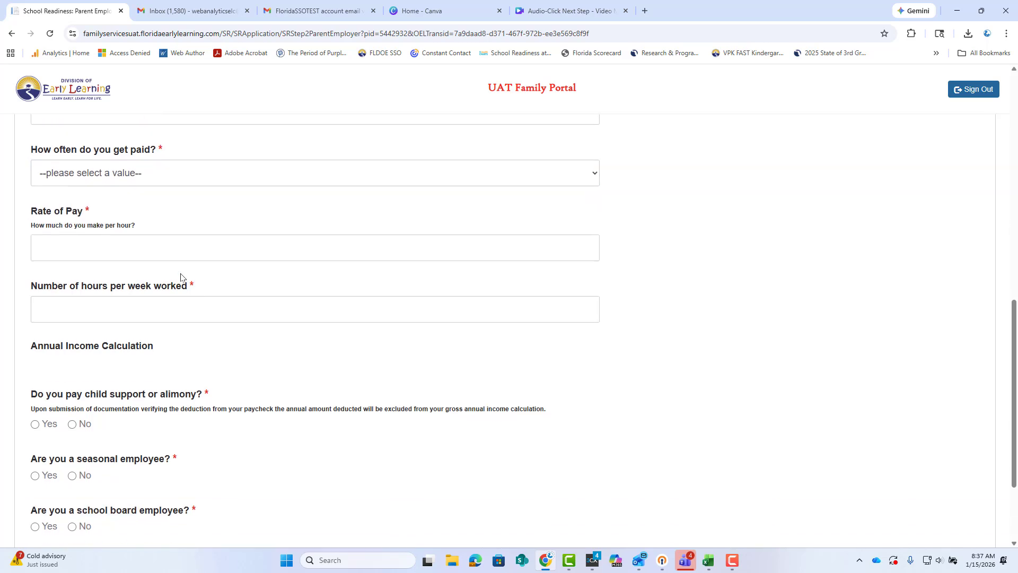
scroll(164, 281, "down", 2)
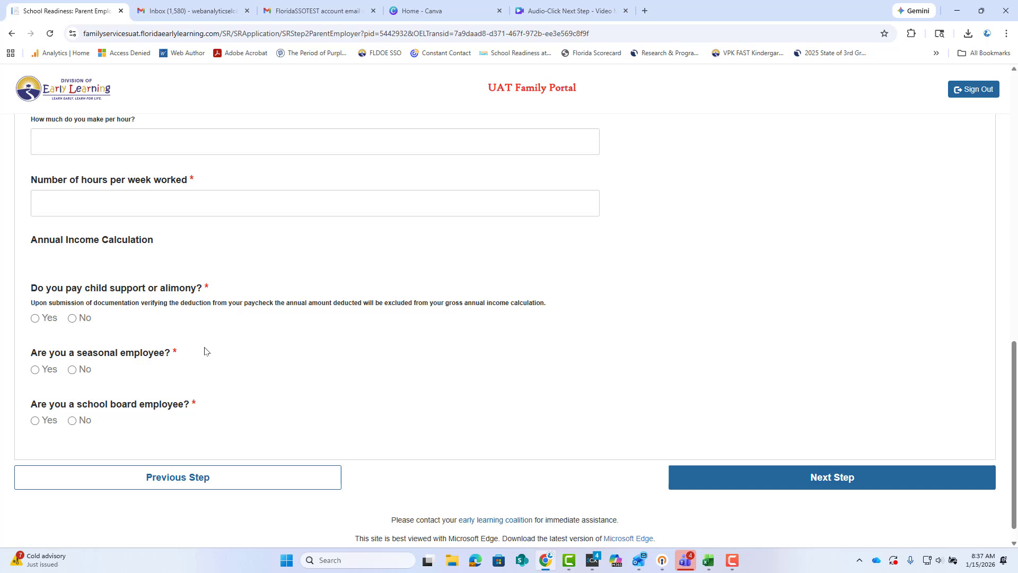
scroll(205, 351, "down", 1)
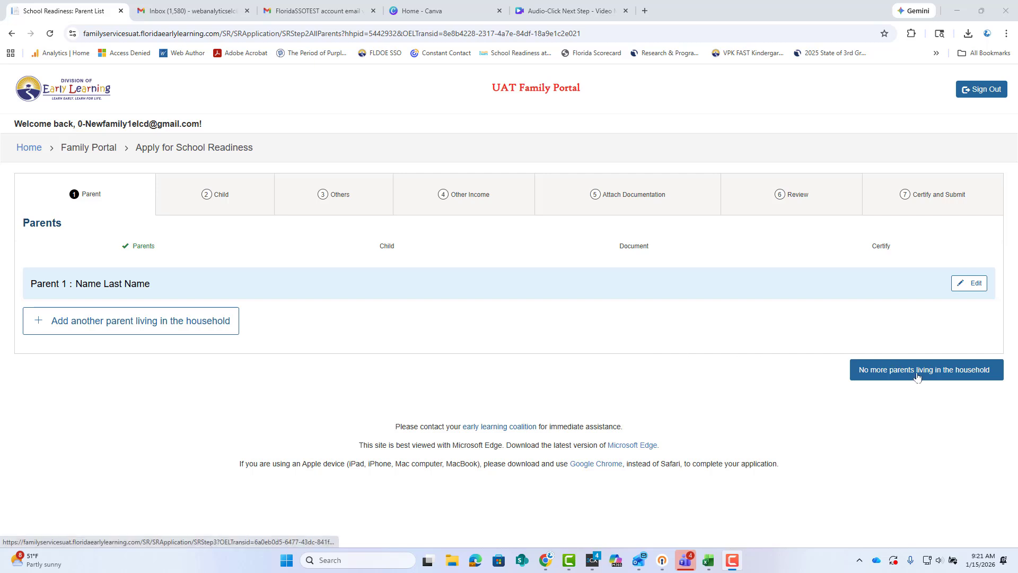
- Declare no more parents living in the household and look through the child profile fields, including the parent relationship options
left_click(963, 371)
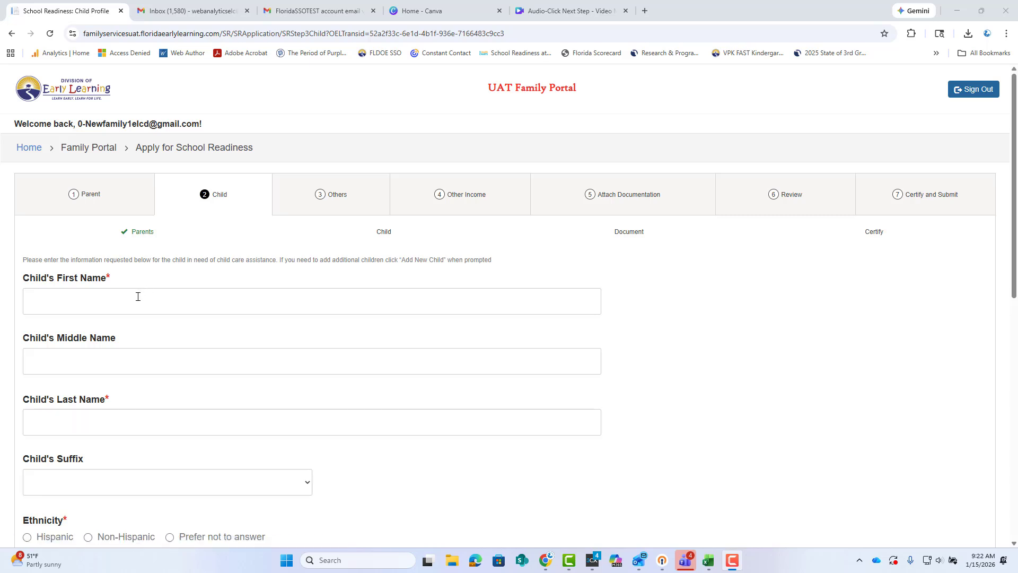
scroll(737, 399, "down", 4)
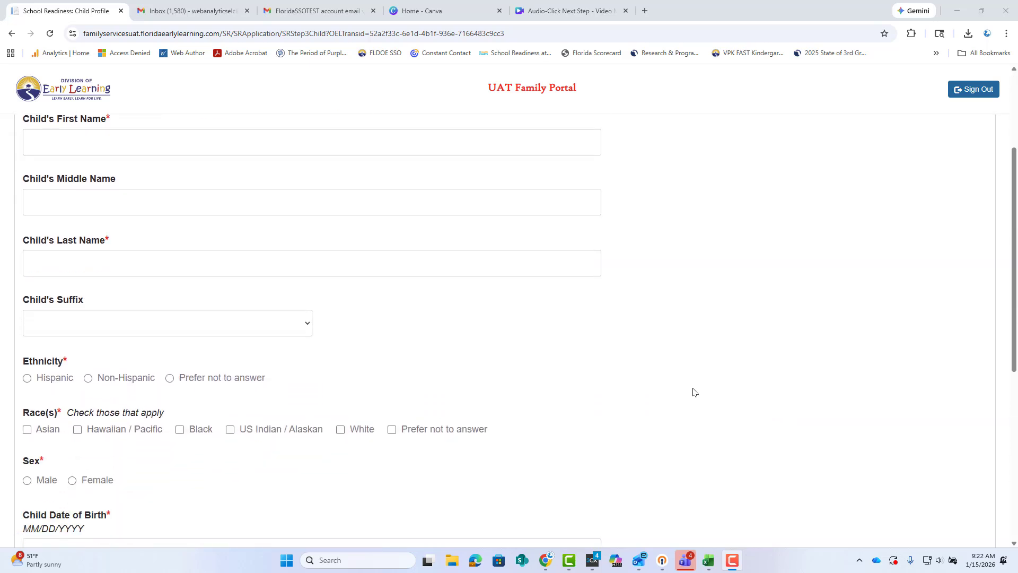
scroll(685, 390, "down", 4)
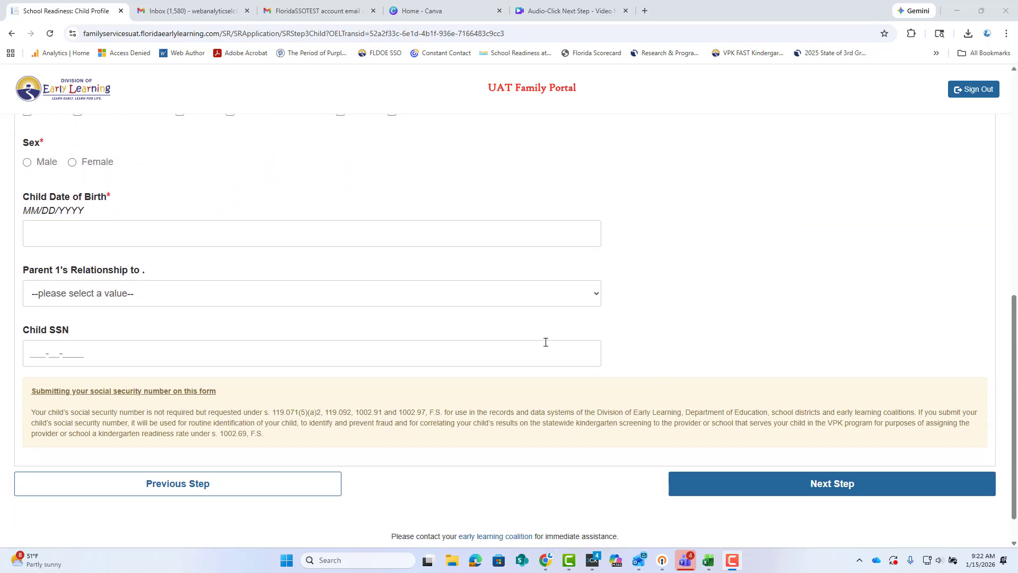
scroll(543, 343, "down", 1)
left_click(597, 261)
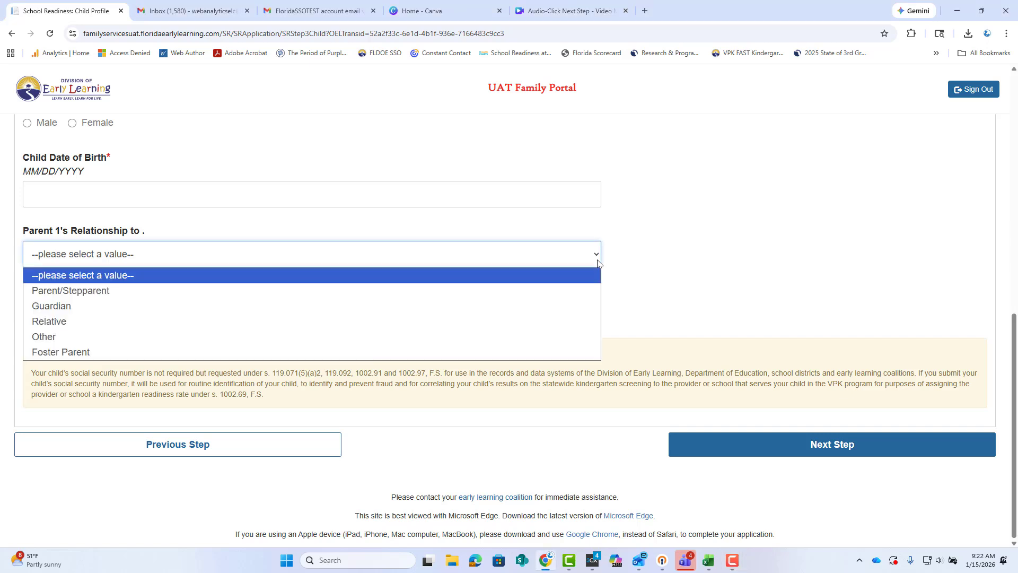
left_click(597, 261)
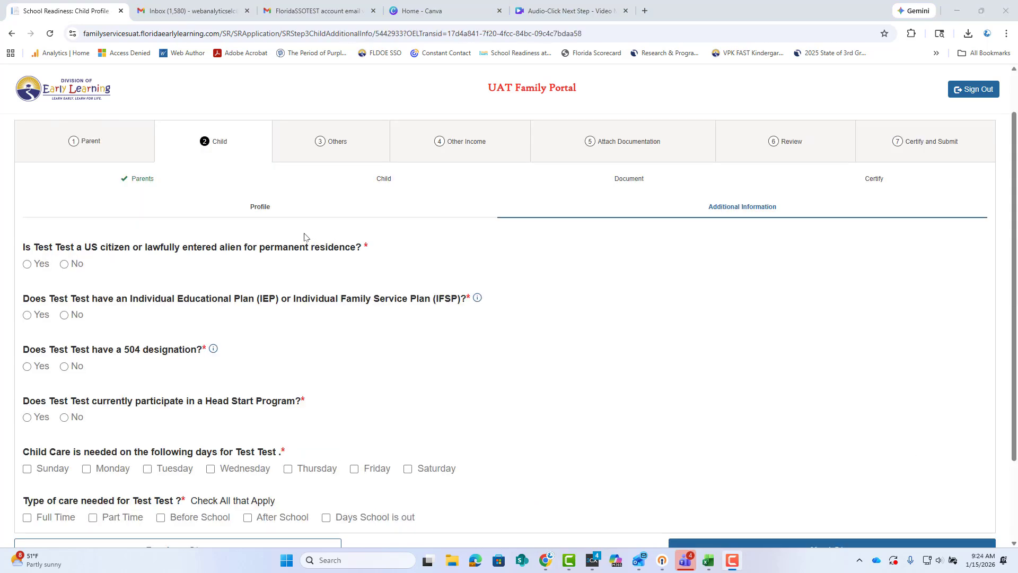
- Review the child's additional information questions on citizenship, education plans and care needs, and proceed to the list of children
scroll(356, 257, "down", 1)
scroll(355, 258, "down", 1)
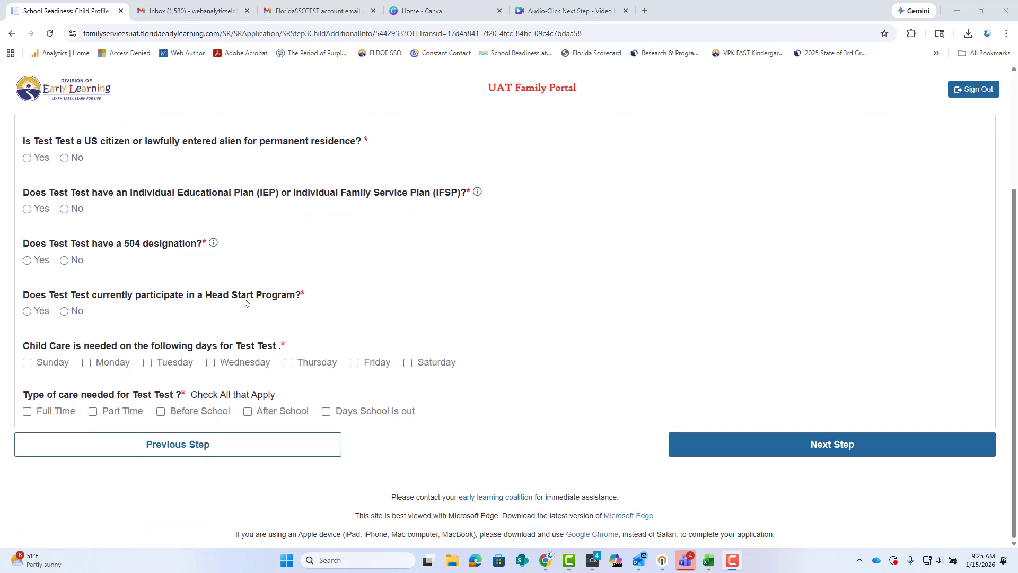
left_click(828, 445)
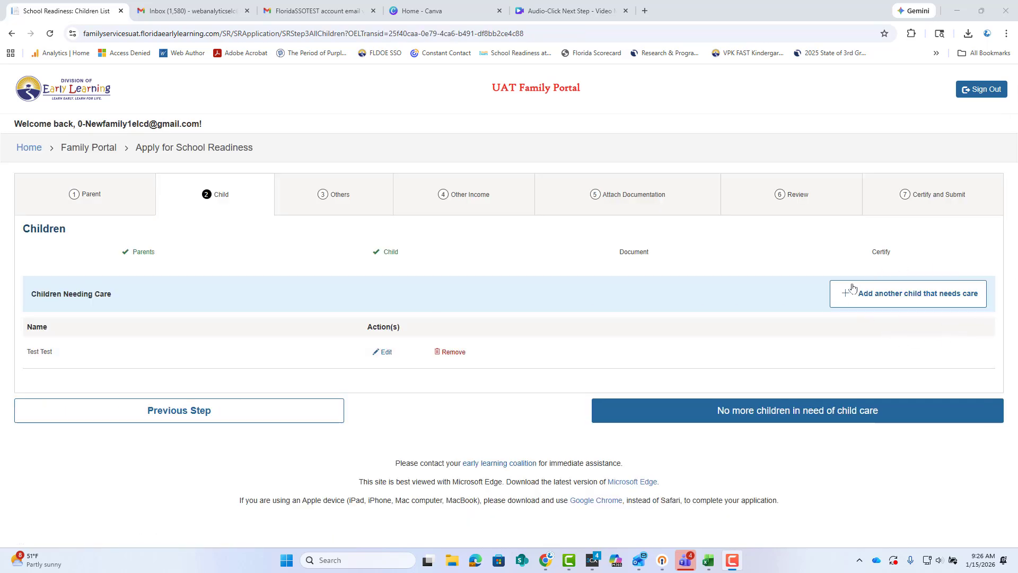
- Declare that there are no more children in need of child care and no more household members to add
left_click(730, 421)
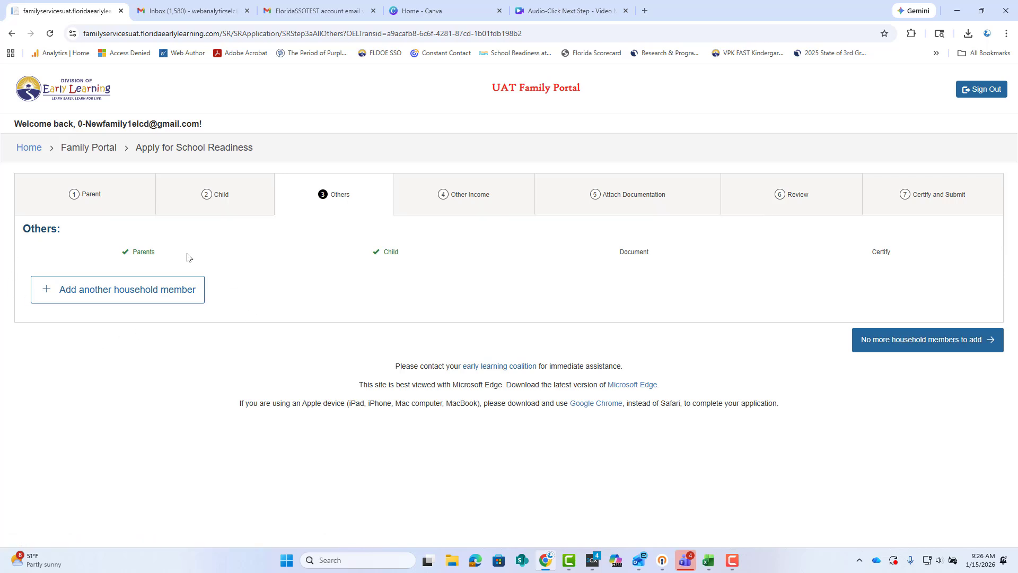
left_click(936, 347)
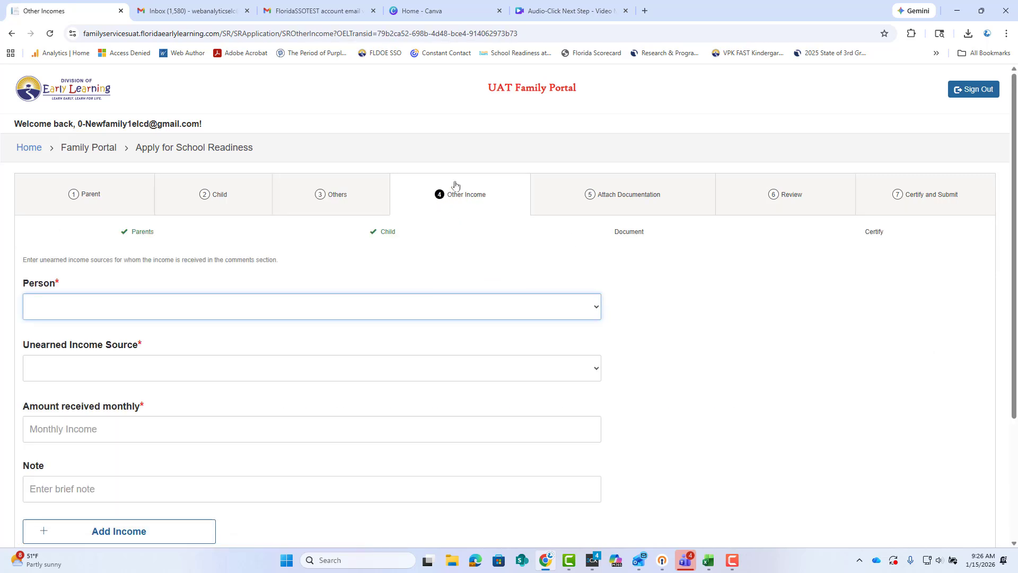
- Look through the unearned income fields, including the person options, and proceed to the documentation section without adding any income
scroll(386, 286, "down", 2)
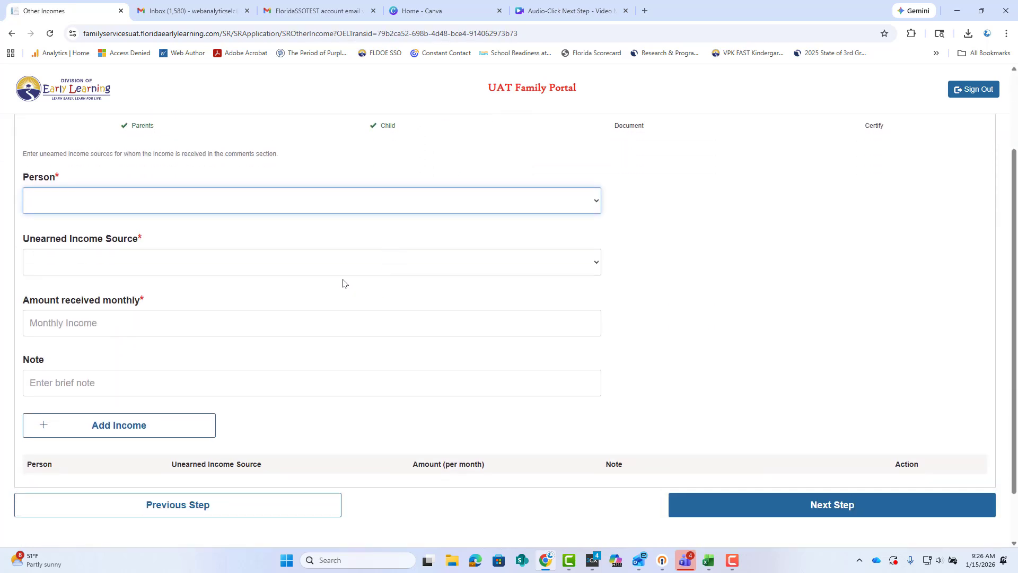
scroll(293, 275, "down", 1)
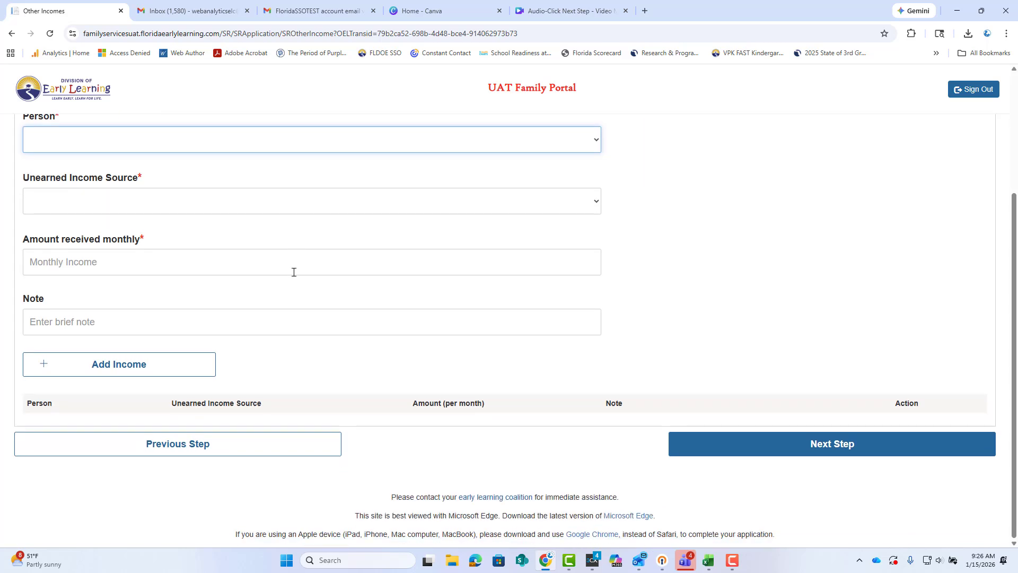
scroll(293, 285, "up", 3)
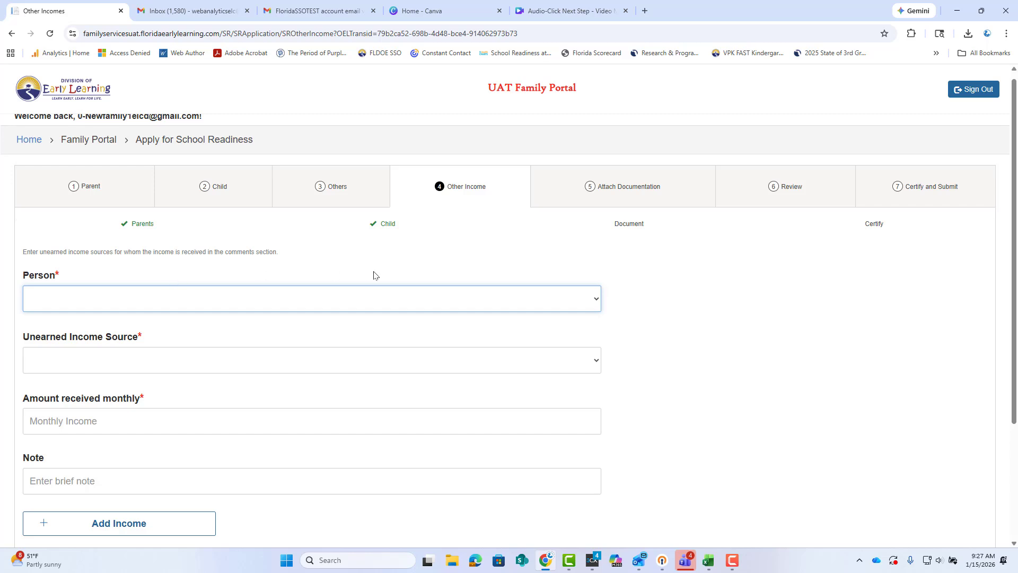
left_click(597, 300)
left_click(597, 301)
scroll(685, 317, "down", 3)
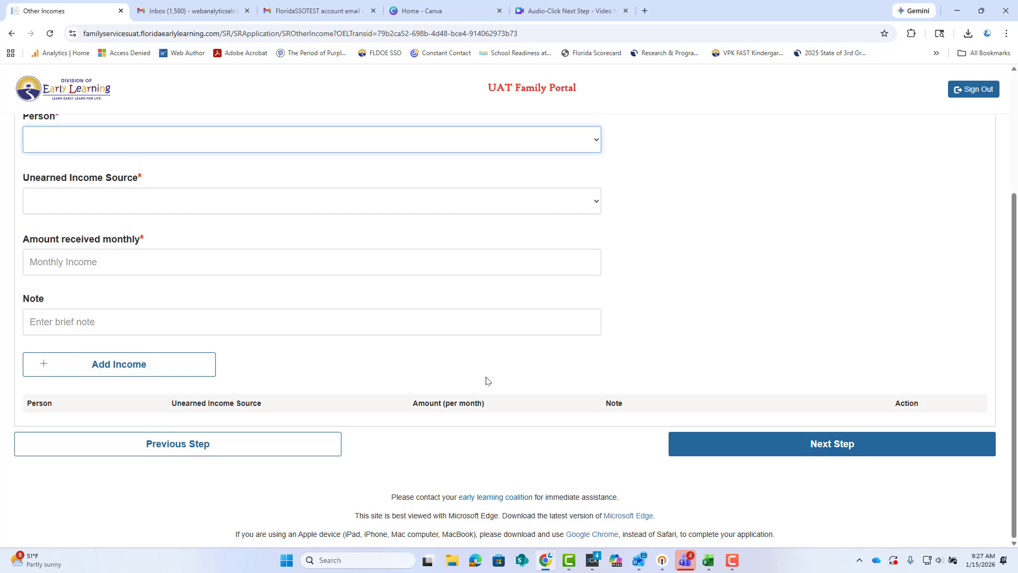
left_click(812, 450)
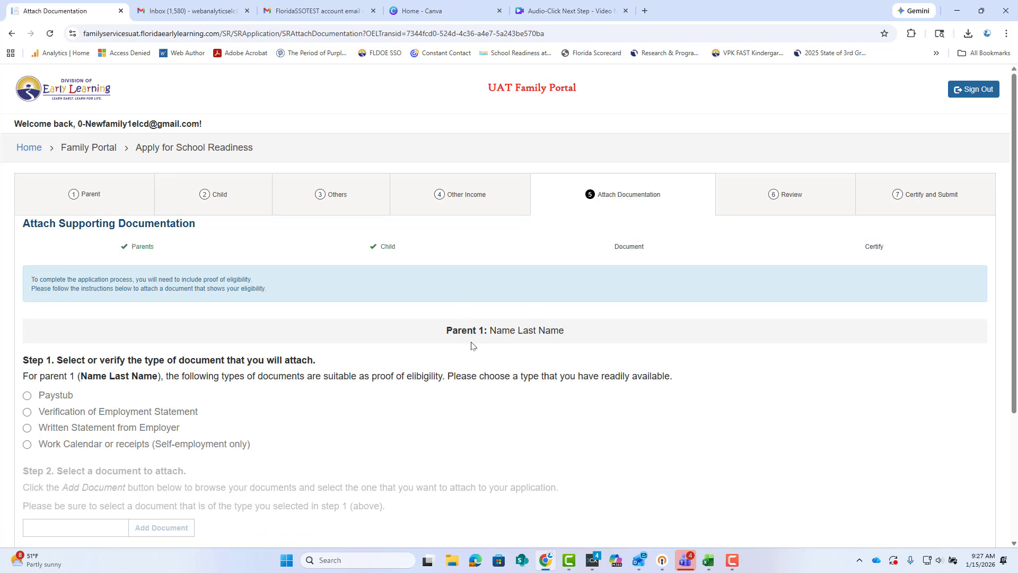
- Look through the proof-of-eligibility document instructions for parent 1 and continue to the application review with the attached document
scroll(390, 371, "down", 3)
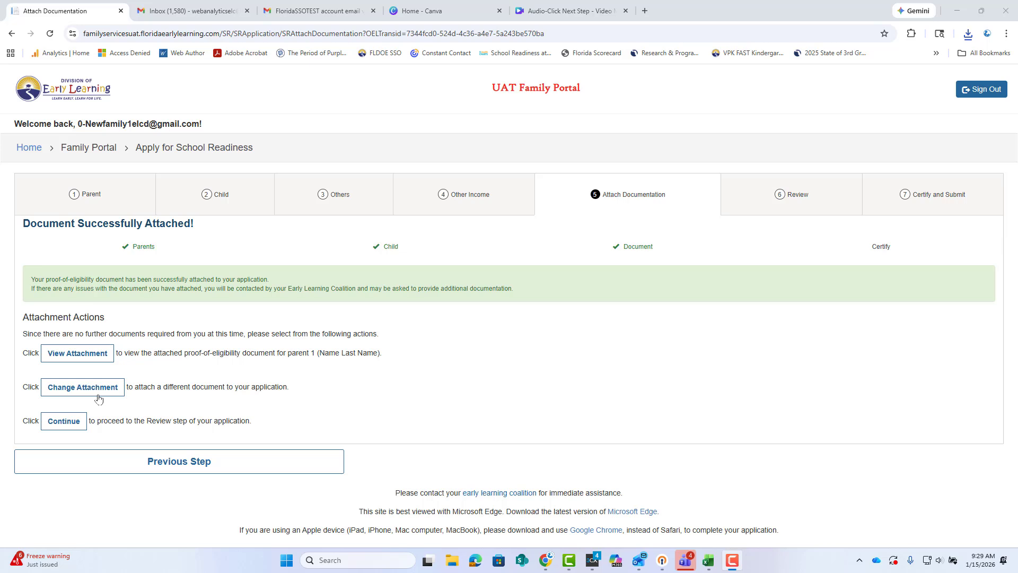
left_click(63, 421)
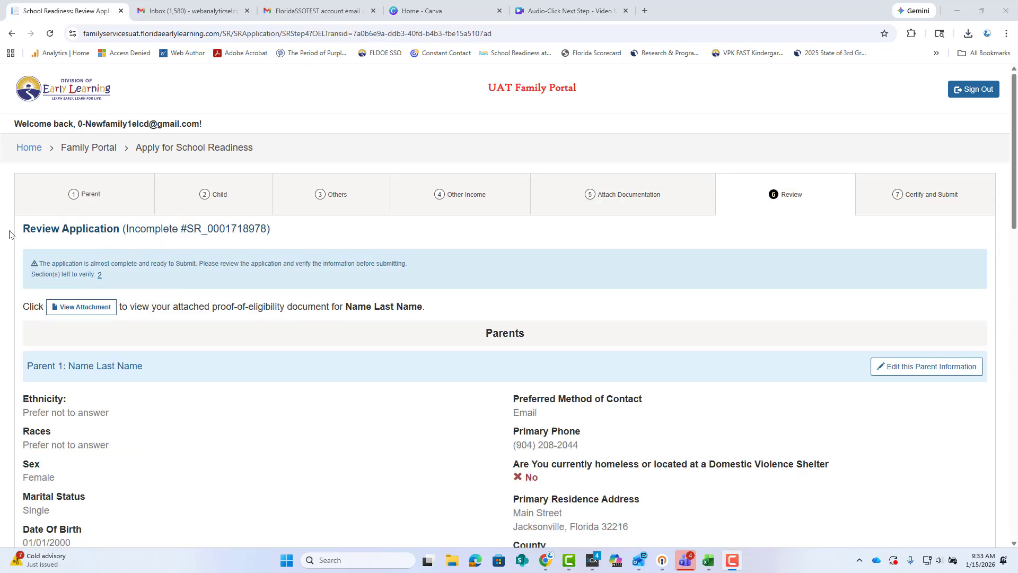
- Review the parent's information and mark the Purpose for Care and Employer sections as correct
scroll(907, 300, "down", 7)
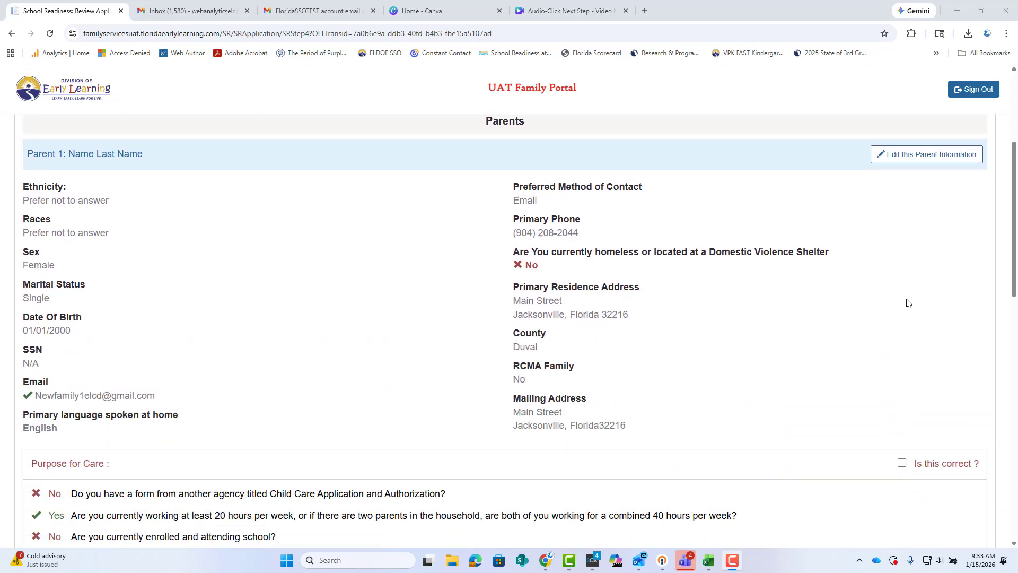
left_click(902, 303)
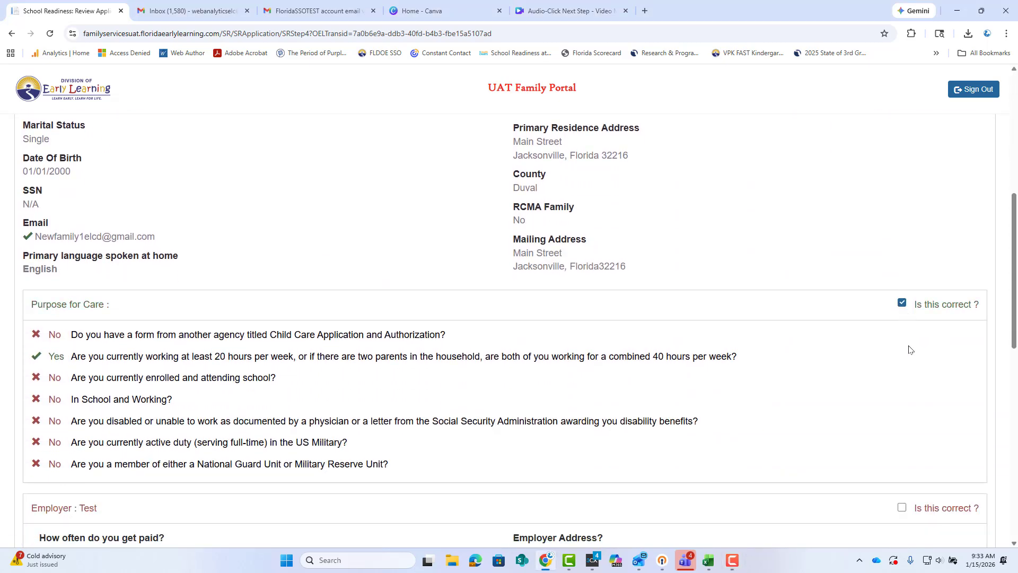
scroll(908, 350, "down", 4)
left_click(902, 295)
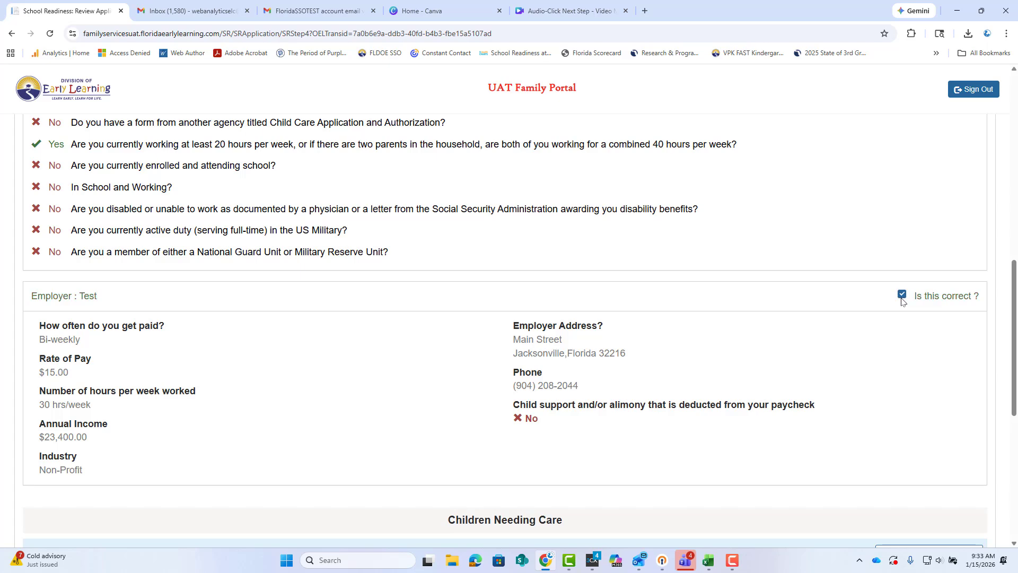
- Review the details of the child needing care and proceed to the certification and submission section
scroll(905, 334, "down", 4)
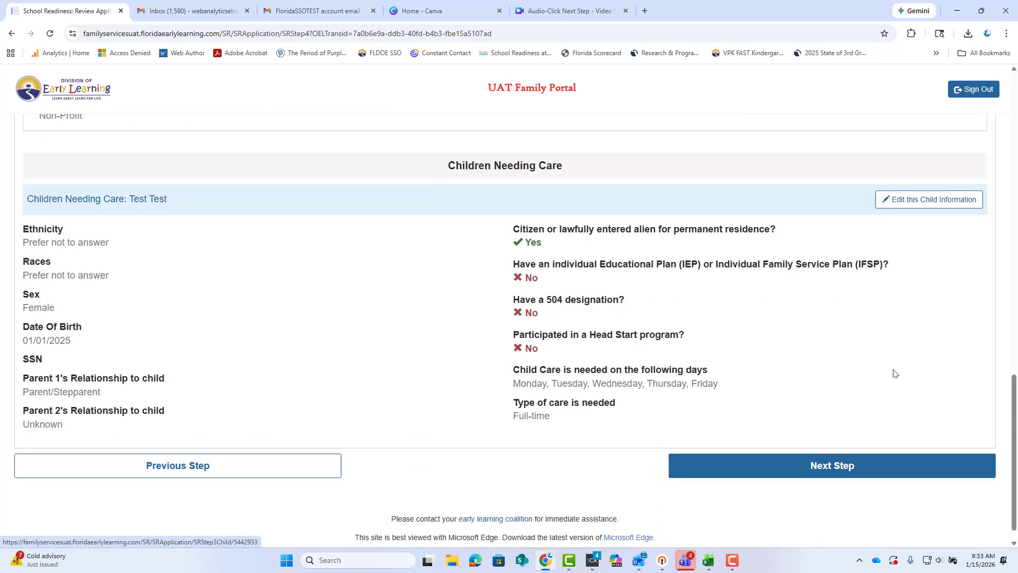
scroll(896, 366, "down", 3)
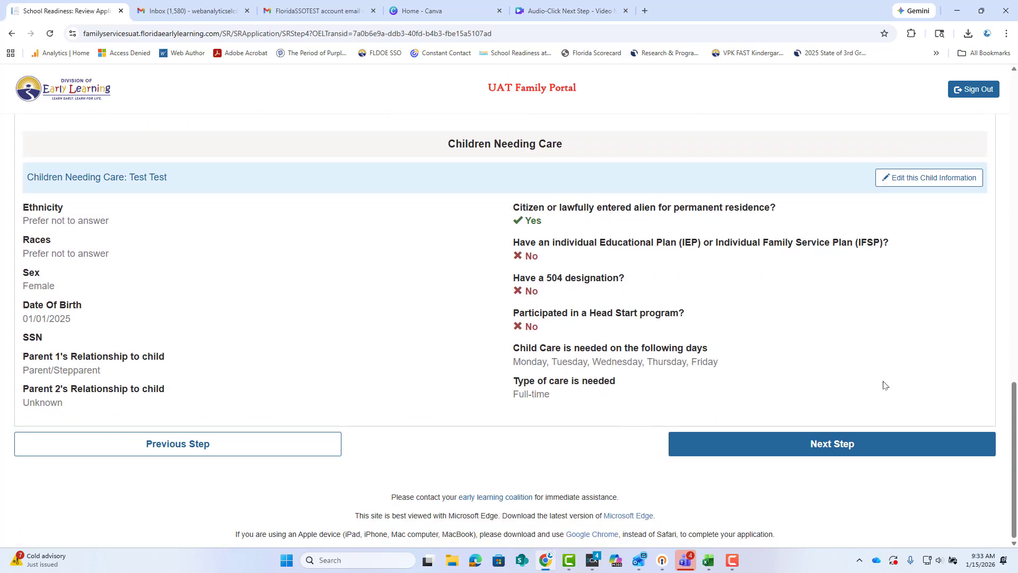
left_click(832, 444)
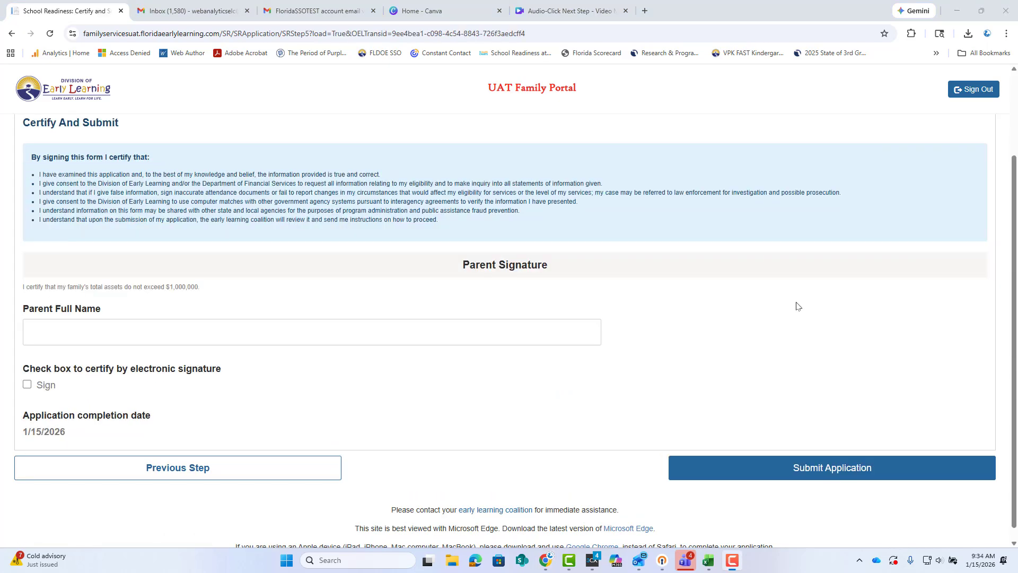